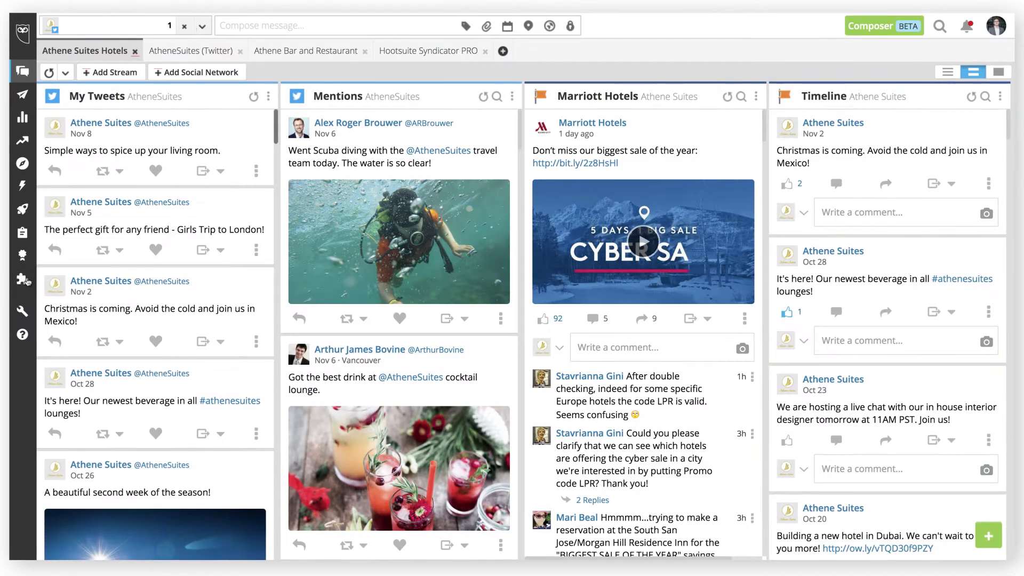
Step: Find Hootsuite Syndicator PRO in the app directory by searching for syndicator, and install it with its stream in a new tab
mouse_move(85, 291)
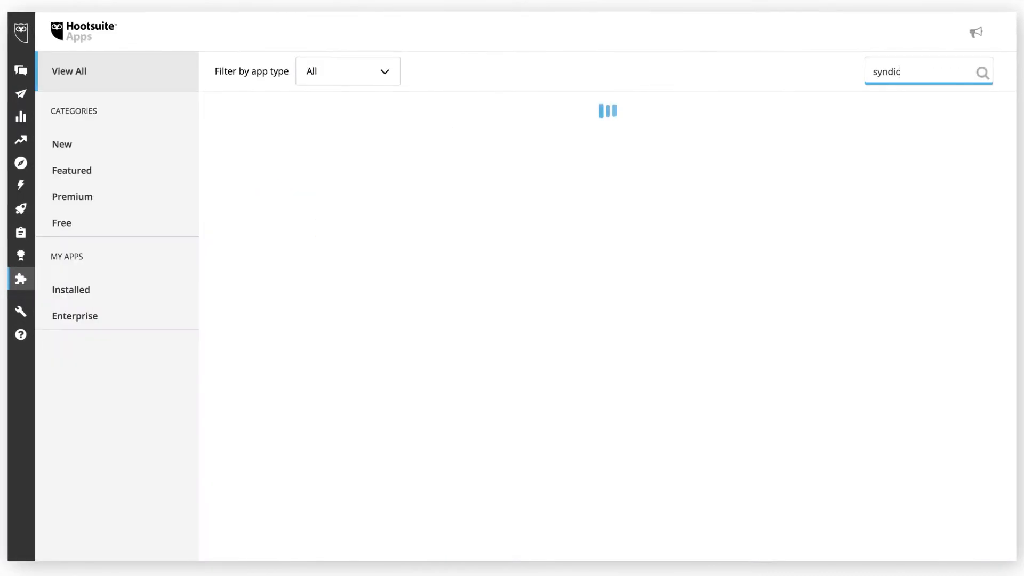
type("cator")
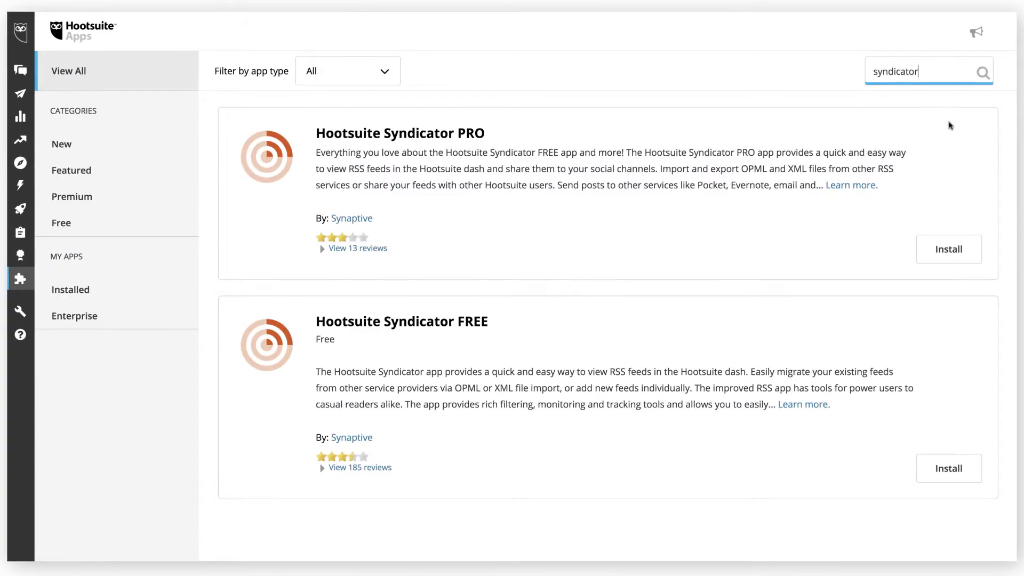
left_click(964, 254)
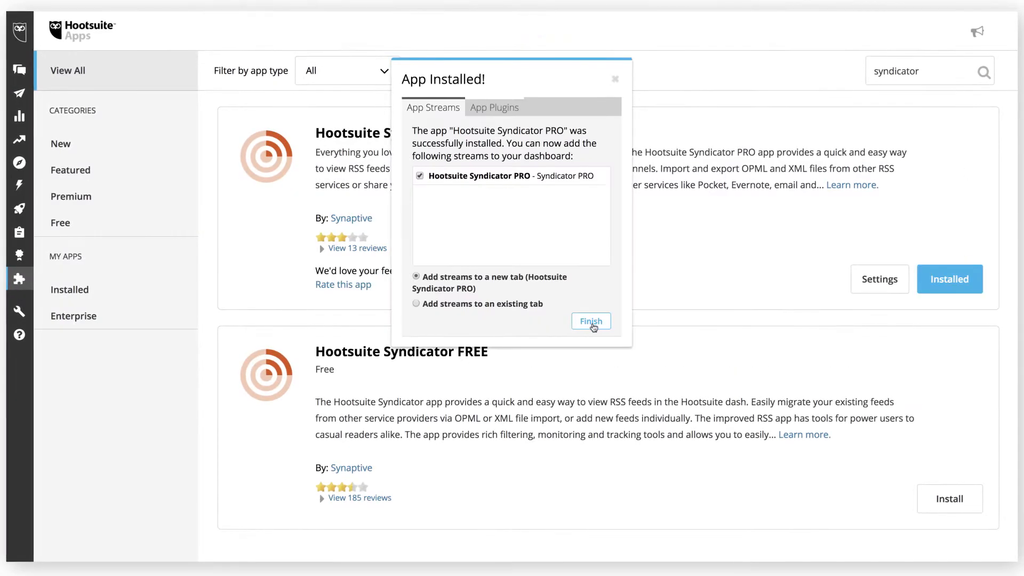
left_click(595, 385)
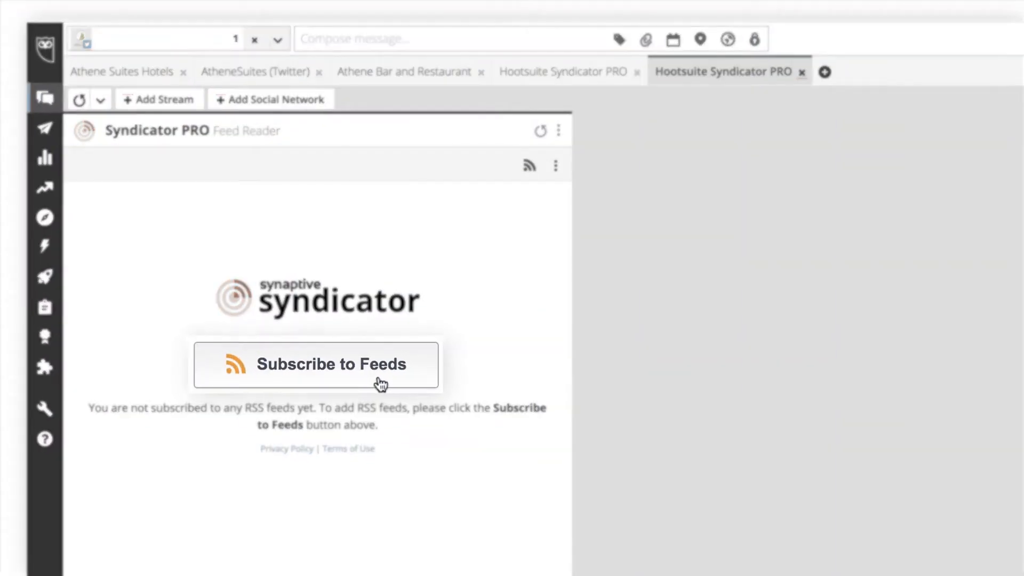
left_click(381, 383)
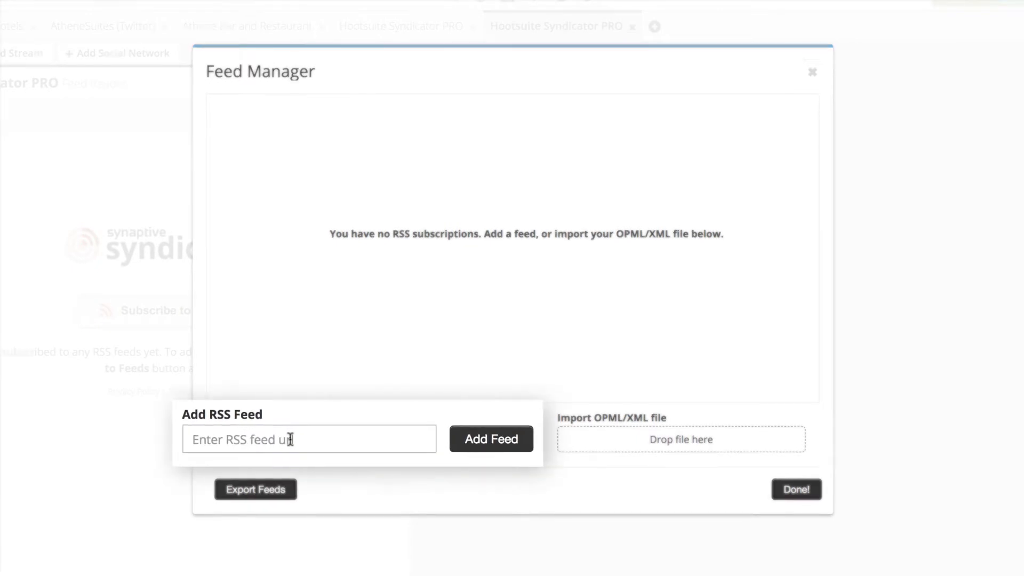
type("http://www.huffingtonpost.com/feeds/verticals/travel/index.xml")
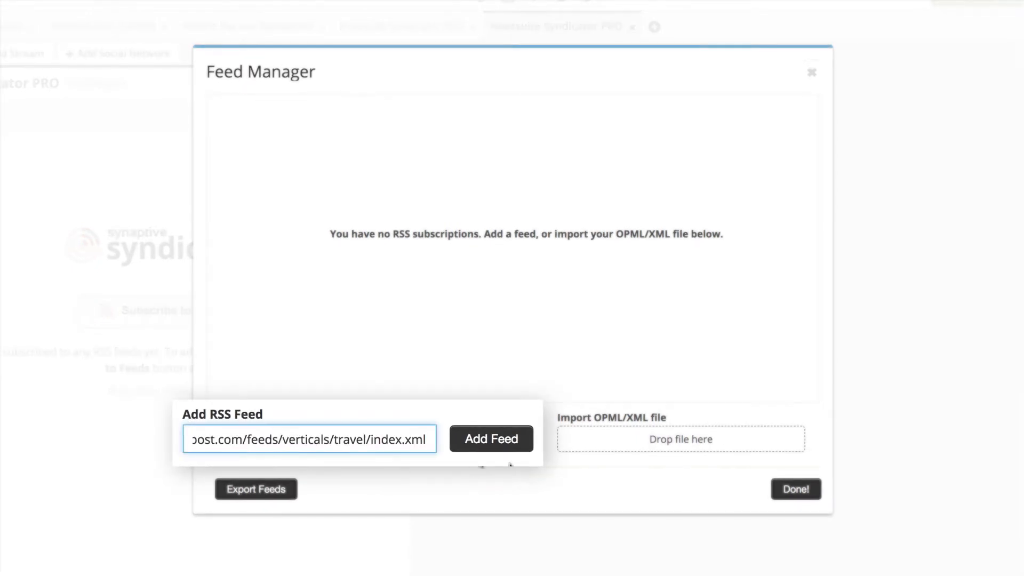
left_click(462, 443)
type("http://thetranscontinentalaffair.blogspot.ca/")
left_click(462, 446)
left_click(354, 442)
type("https://www.reddit.com/r/travel/comments/7ezjve/sa_pa_north_vietnam/.rss")
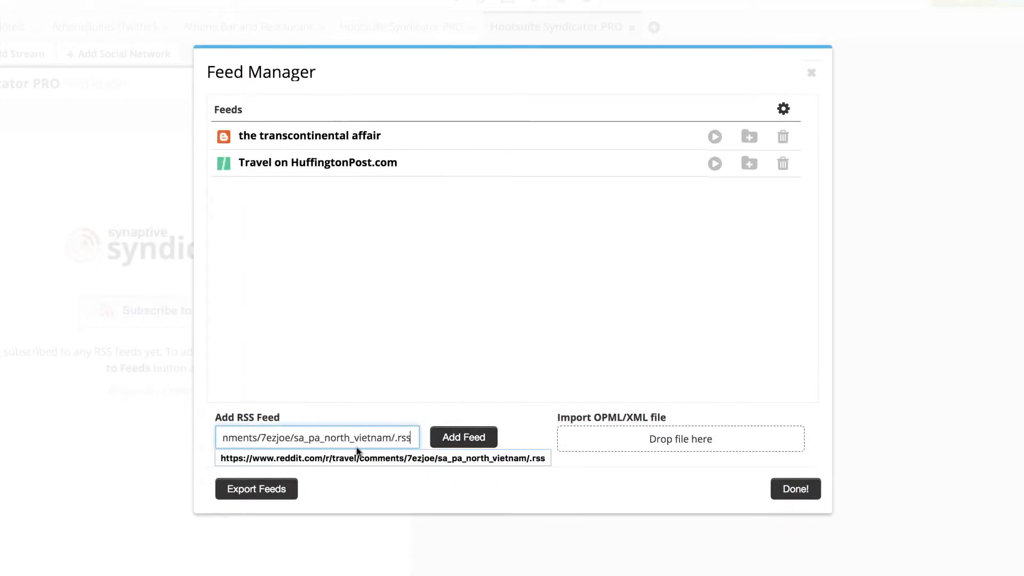
left_click(461, 444)
left_click(352, 437)
left_click(462, 443)
left_click(462, 443)
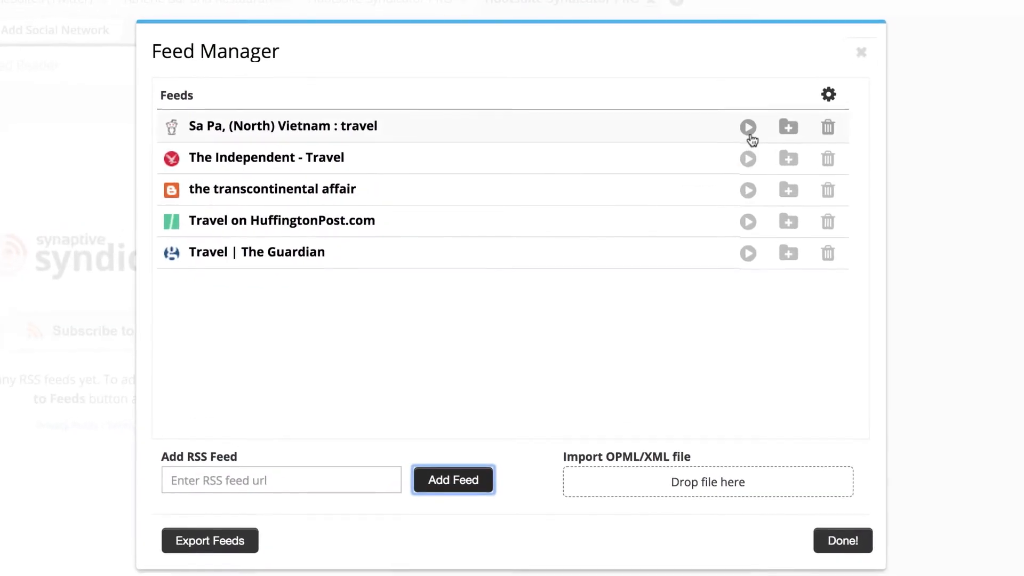
Step: Enable The Independent, the transcontinental affair, HuffingtonPost and The Guardian travel feeds for display in the stream and finish managing feeds
left_click(724, 134)
left_click(724, 162)
left_click(751, 188)
left_click(751, 222)
left_click(751, 254)
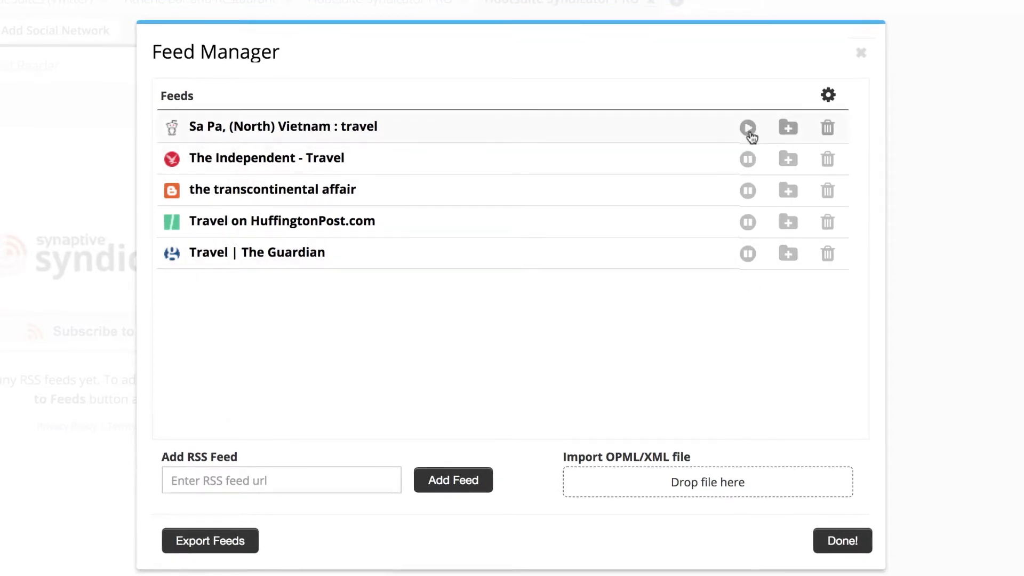
left_click(860, 544)
Step: Add a second Hootsuite Syndicator PRO app stream to the current dashboard tab
scroll(478, 225, "down", 12)
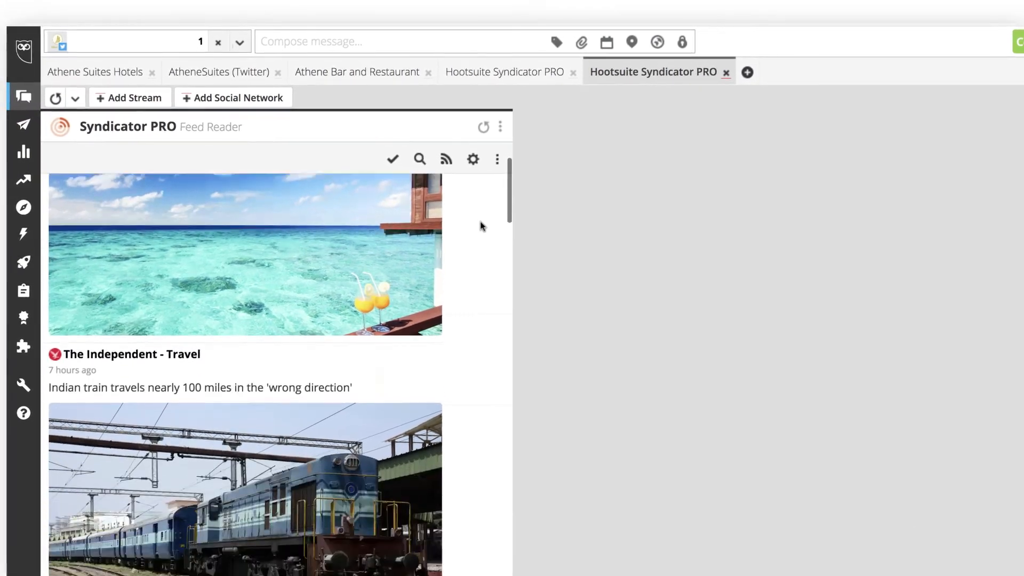
scroll(485, 223, "down", 1)
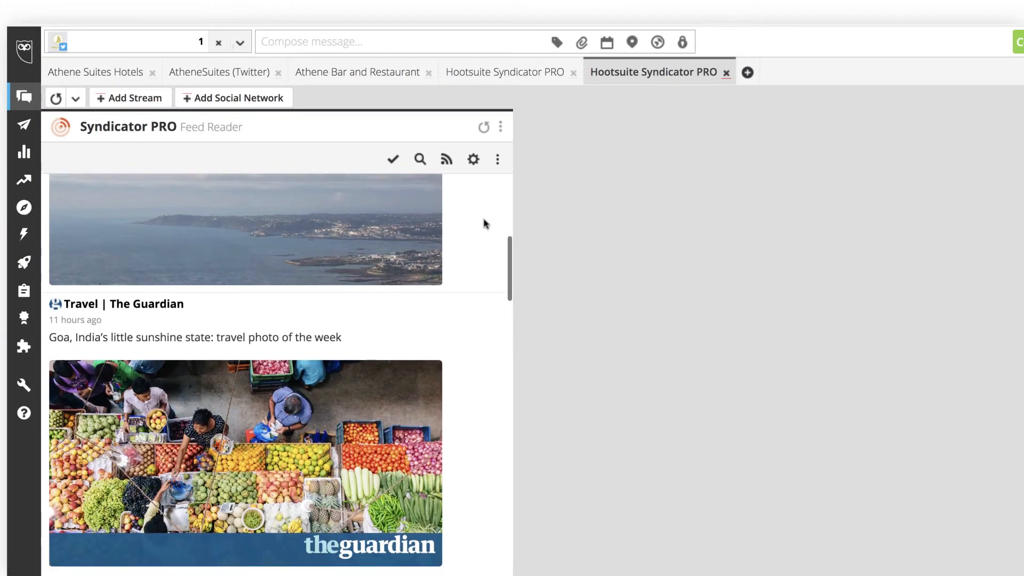
left_click(149, 107)
left_click(480, 382)
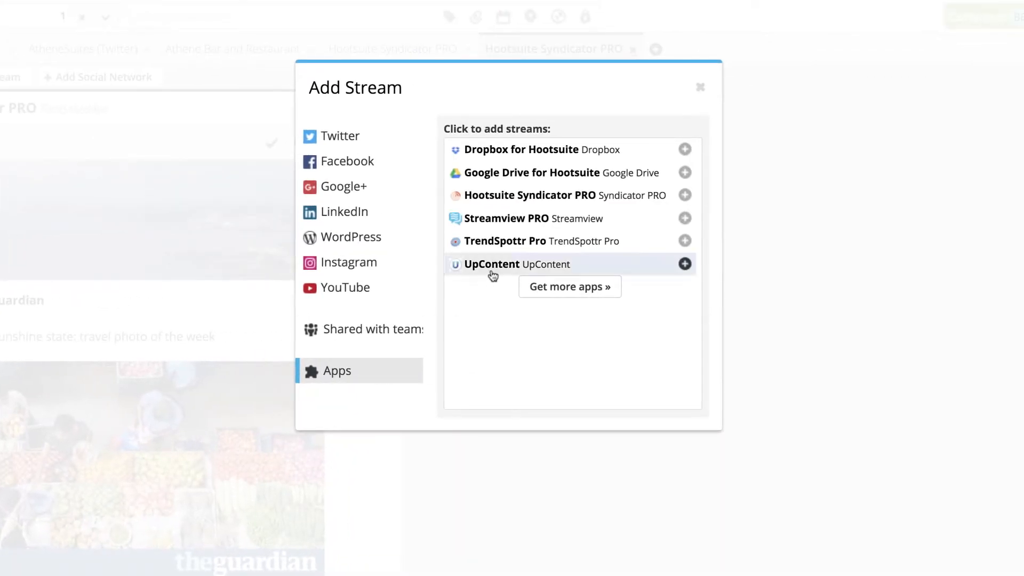
left_click(554, 200)
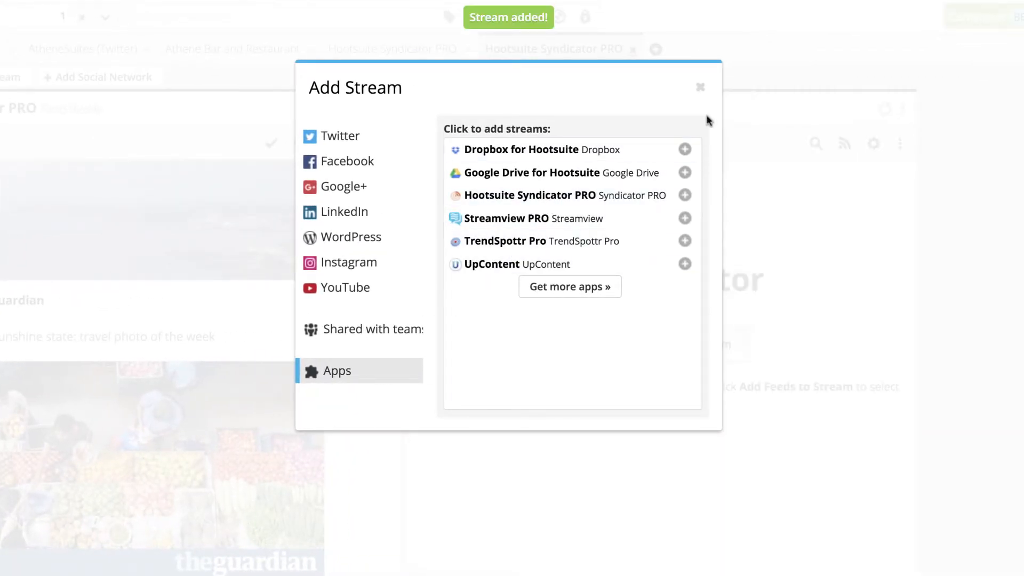
left_click(700, 88)
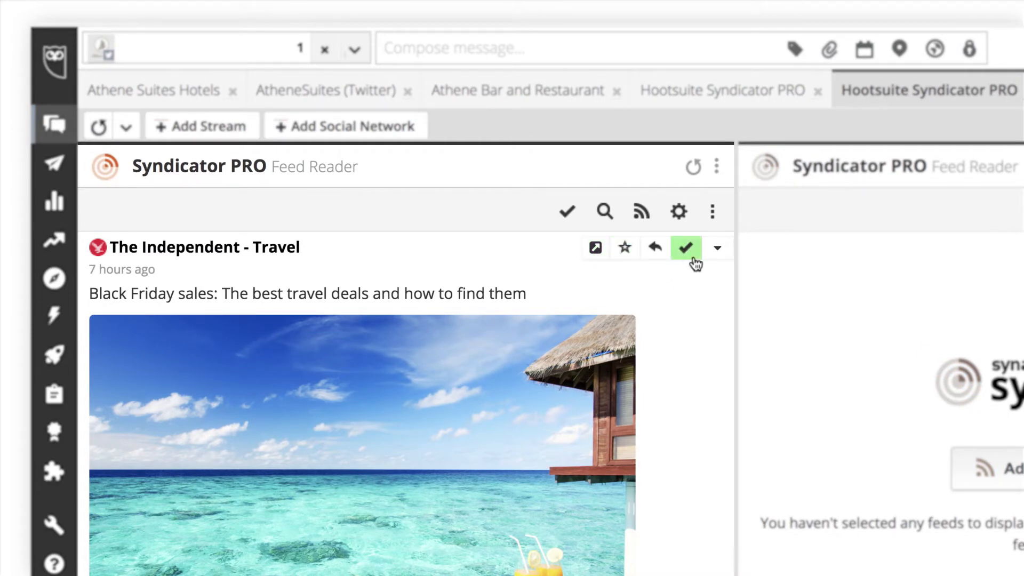
Step: Share The Independent's Black Friday travel deals article to the message composer as a draft and collapse the composer
left_click(720, 255)
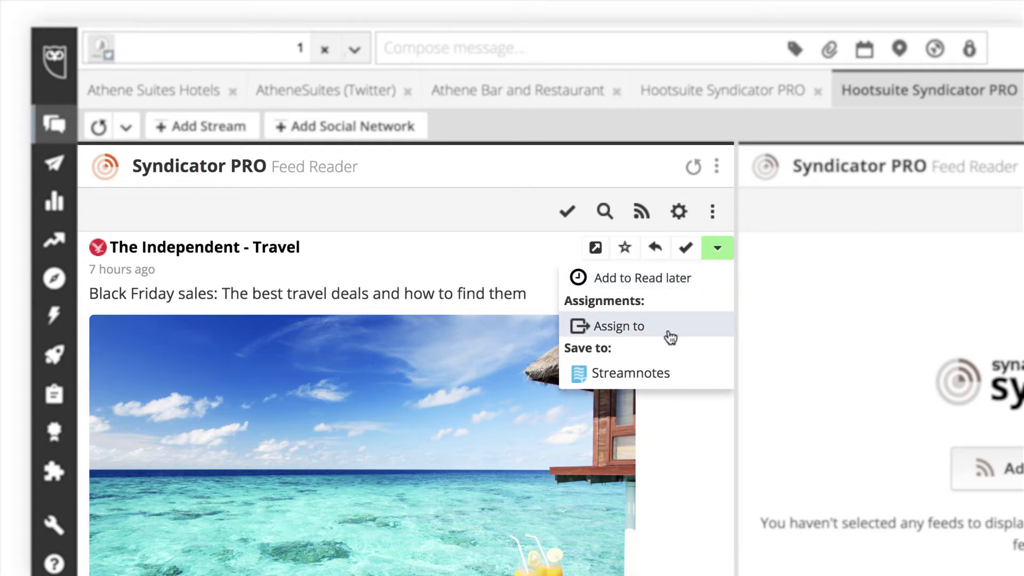
left_click(723, 257)
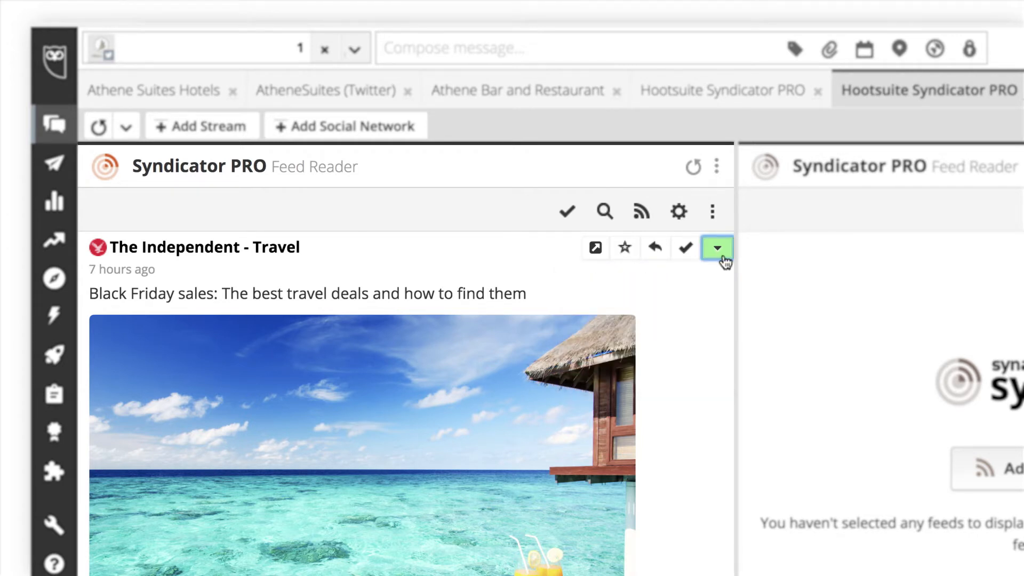
left_click(655, 248)
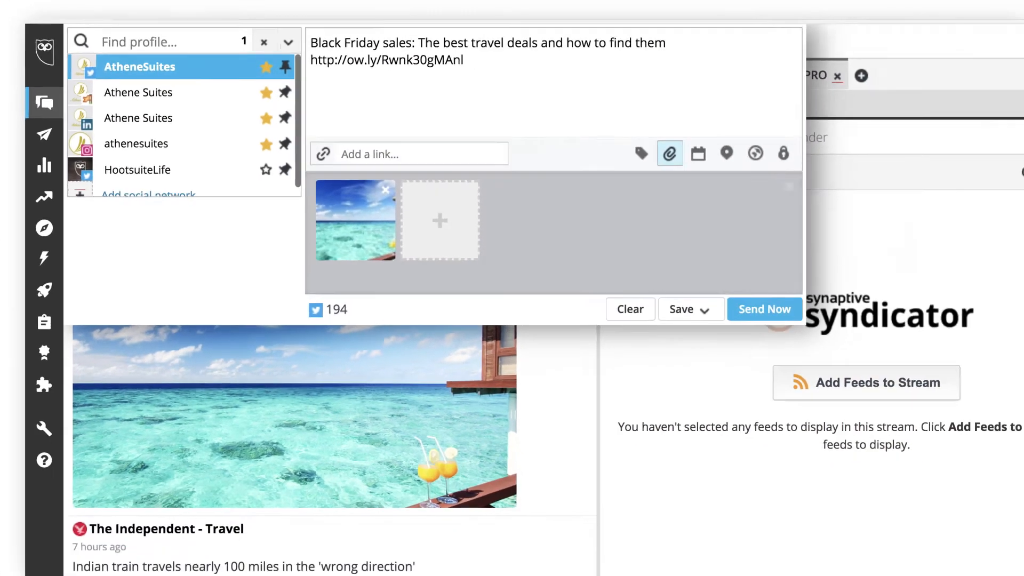
left_click(870, 405)
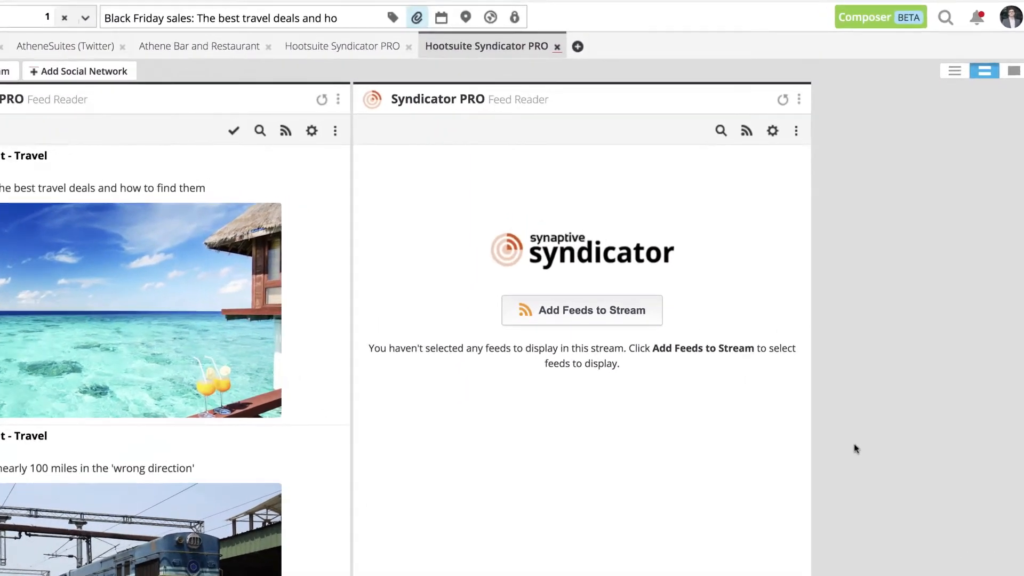
Step: Set up a power feed in the second Syndicator stream with the keyword travel, searching in Popular feeds
left_click(720, 131)
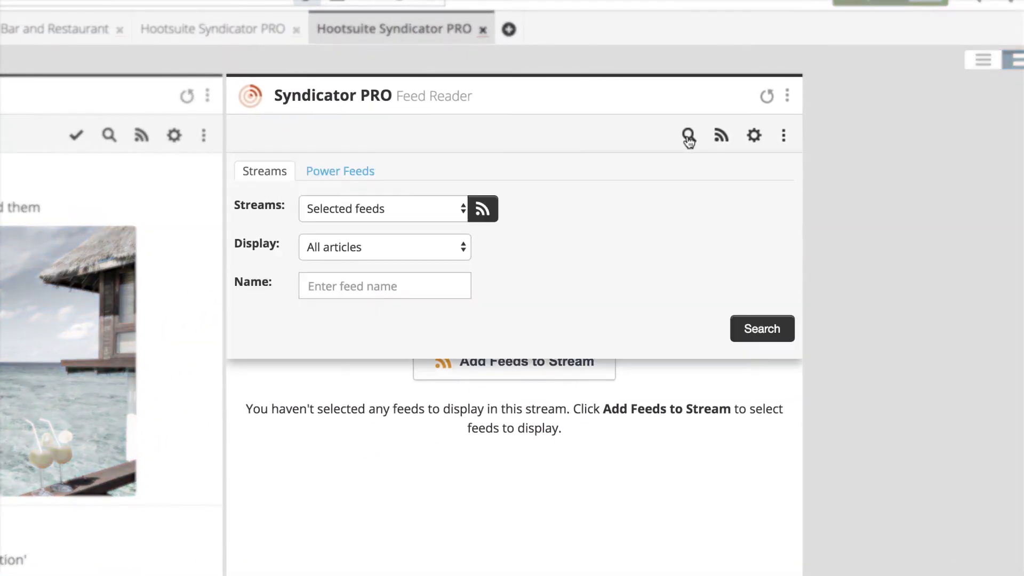
left_click(359, 176)
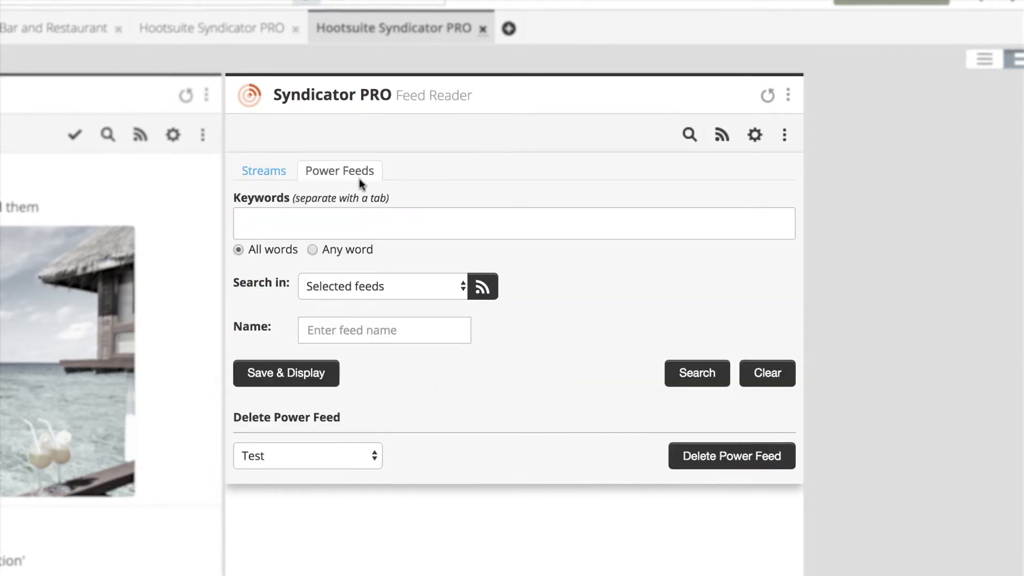
type("travel")
key("Tab")
left_click(457, 284)
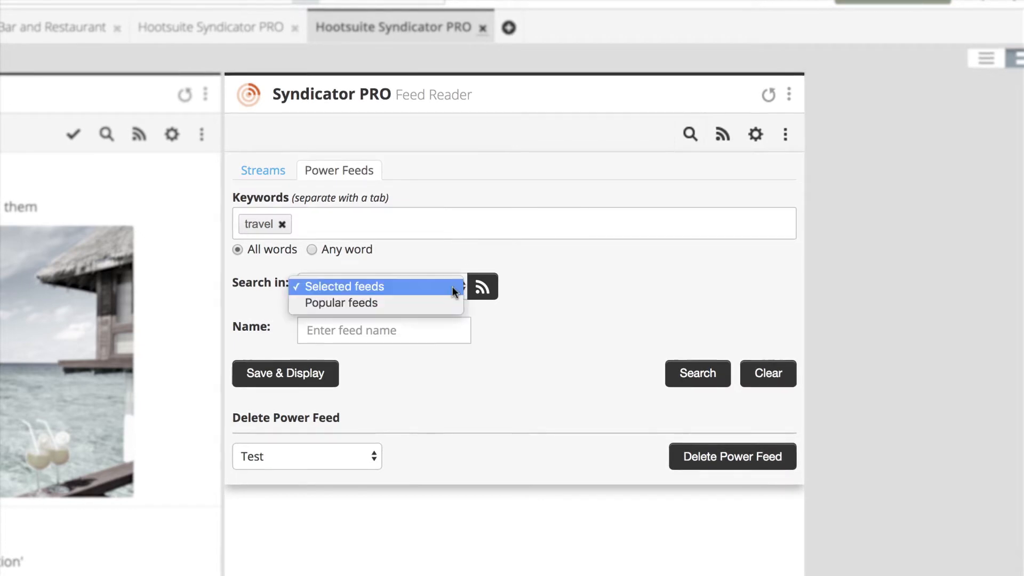
left_click(443, 303)
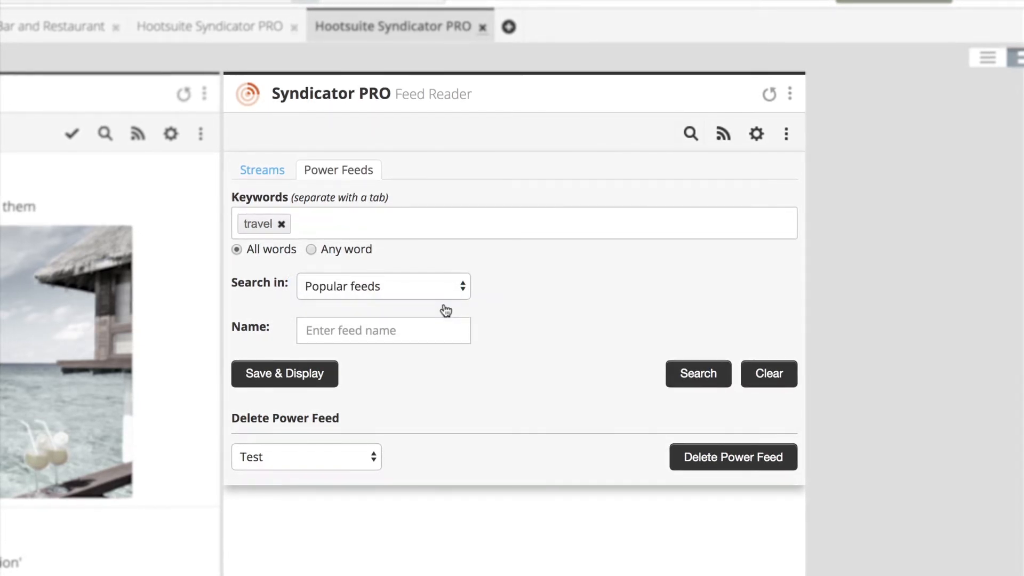
Step: Keep Popular feeds as the source, name the power feed Travel News, and save and display it
left_click(439, 285)
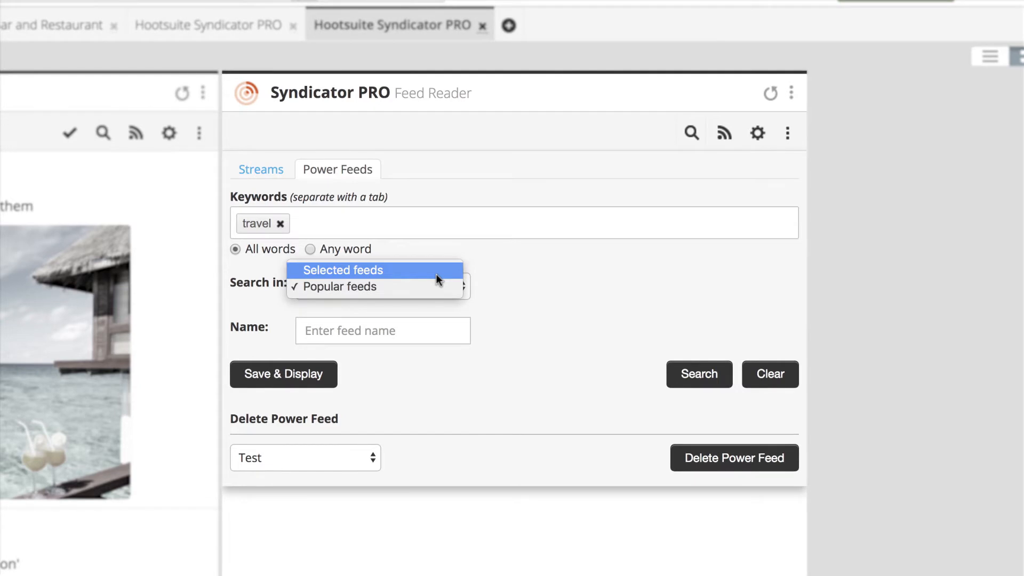
left_click(443, 309)
left_click(426, 331)
type("Travel News")
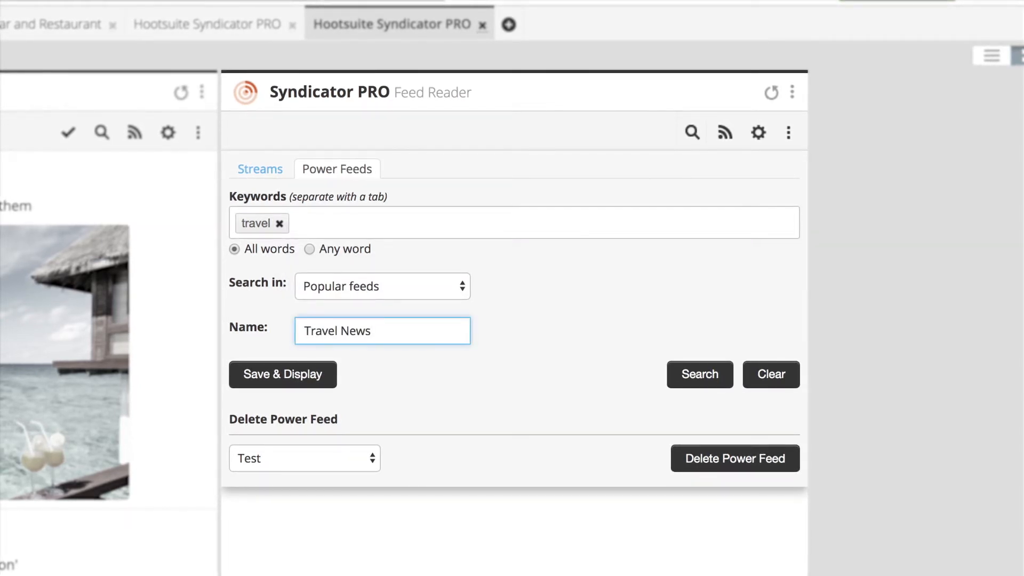
left_click(319, 382)
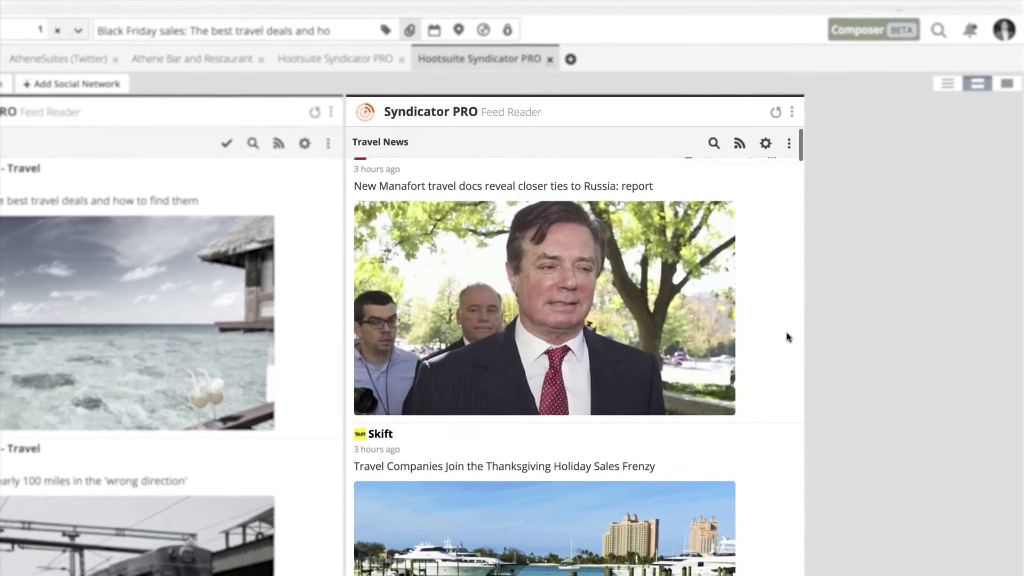
Step: Set the Travel News stream to not display images in stream and save its settings
scroll(788, 337, "down", 15)
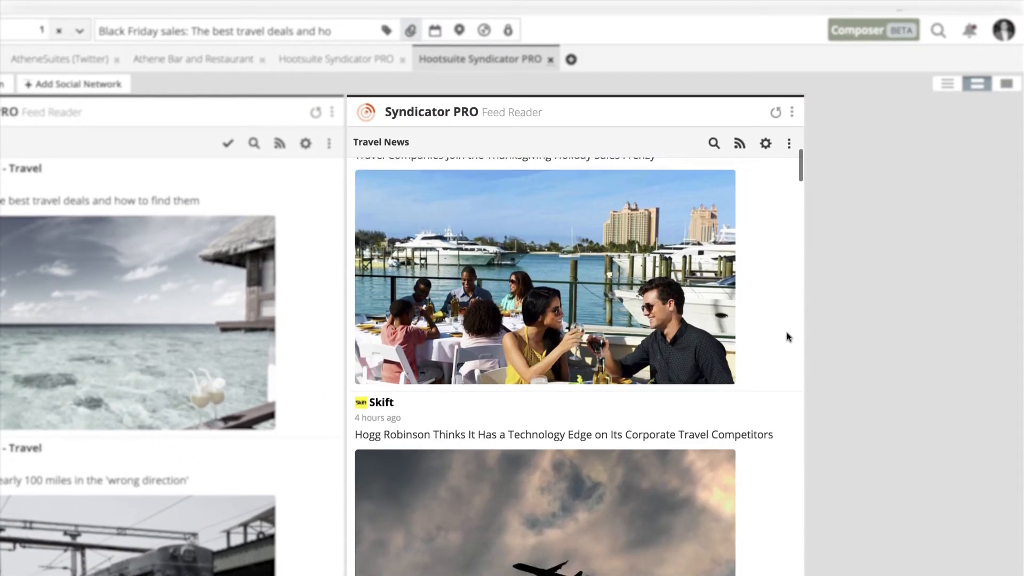
scroll(787, 337, "down", 5)
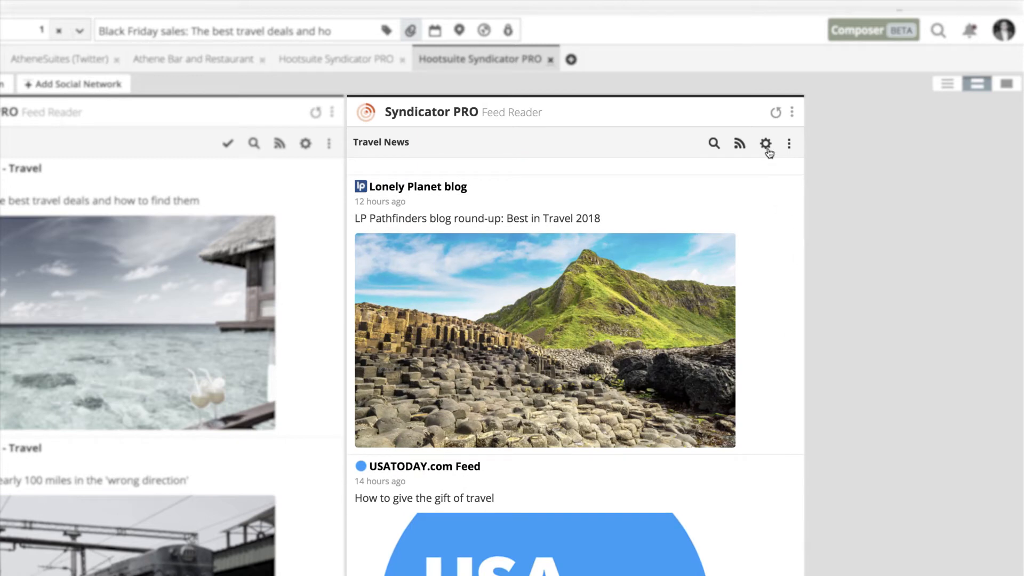
left_click(766, 149)
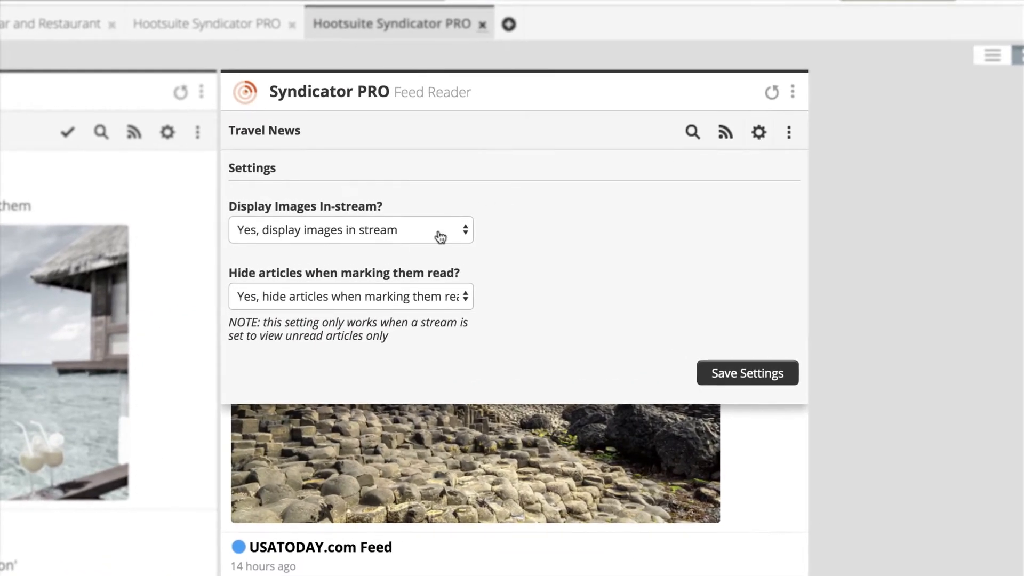
left_click(440, 235)
left_click(444, 247)
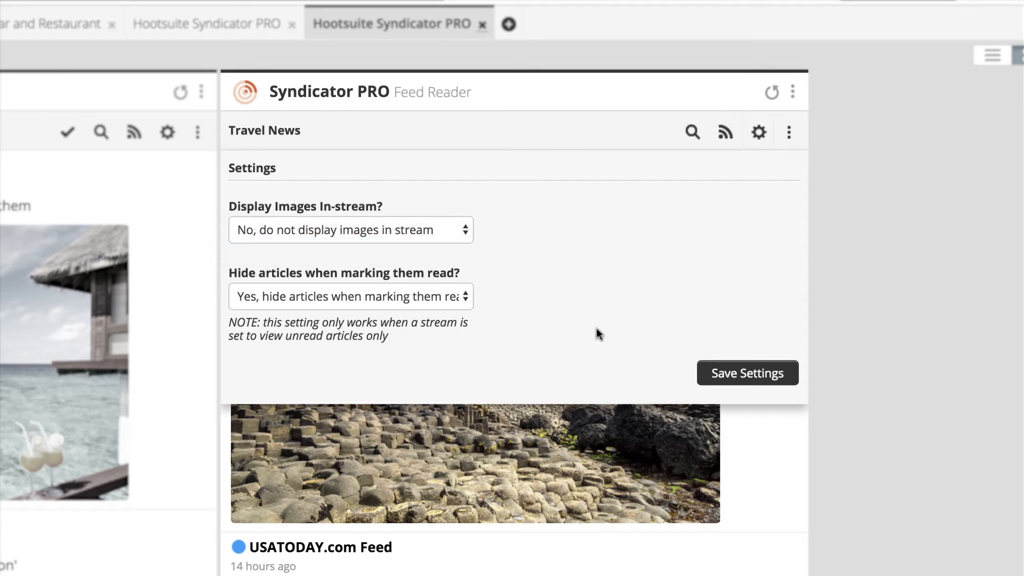
left_click(777, 388)
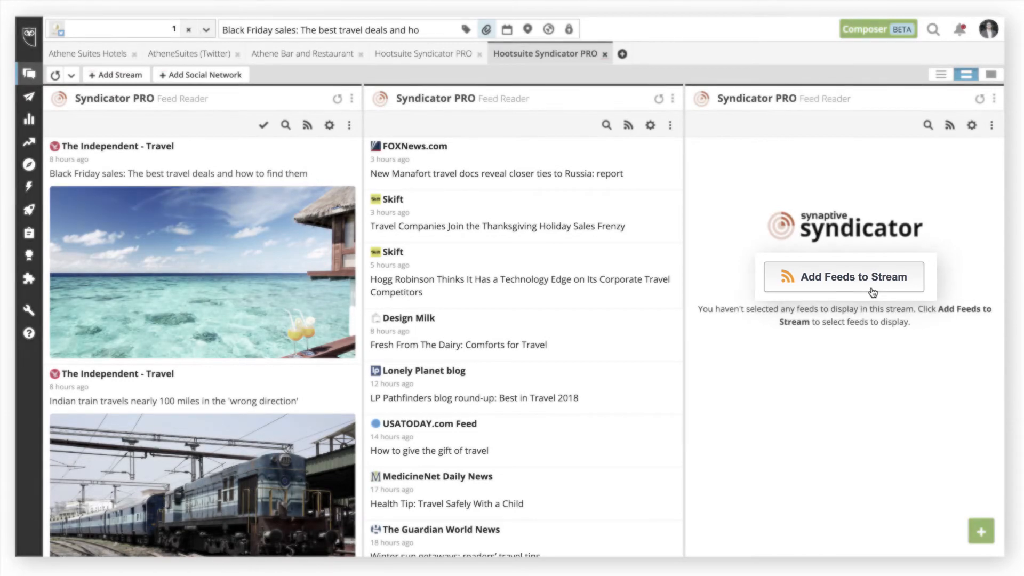
Step: Put the CNN.com - Top Stories feed into a new group named News from the third stream's Feed Manager, and finish managing feeds
left_click(873, 292)
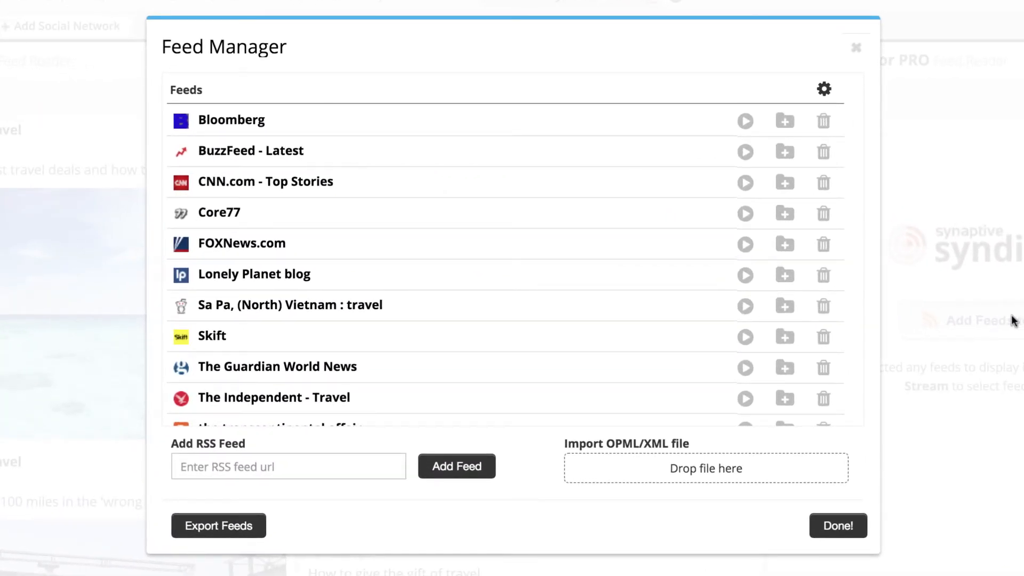
left_click(788, 187)
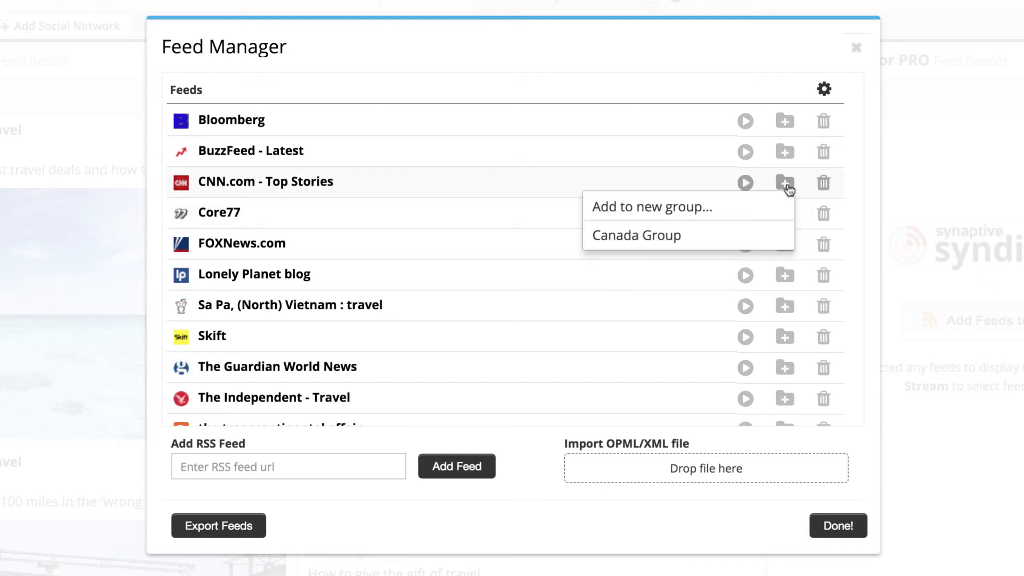
left_click(771, 206)
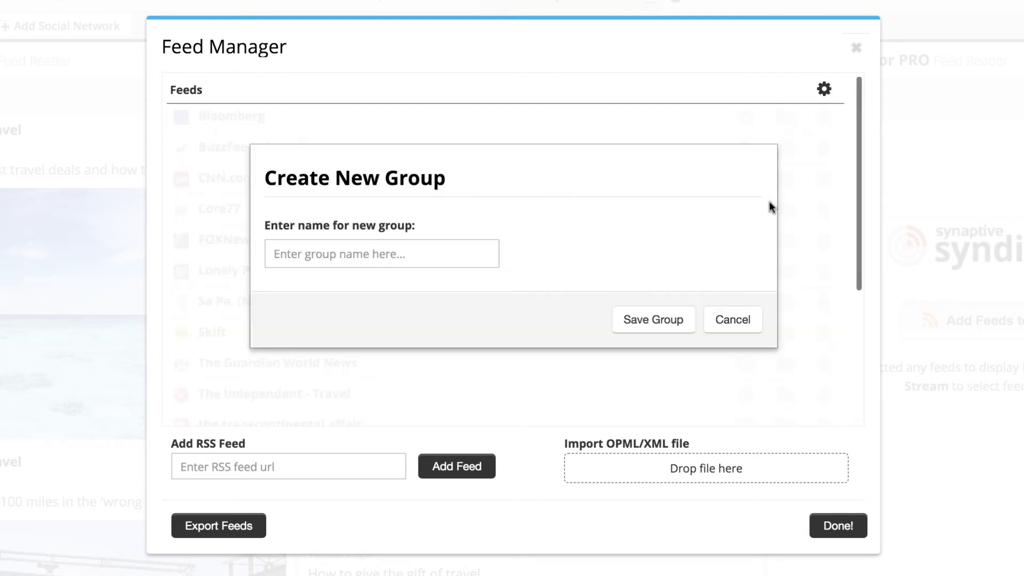
left_click(368, 249)
type("News")
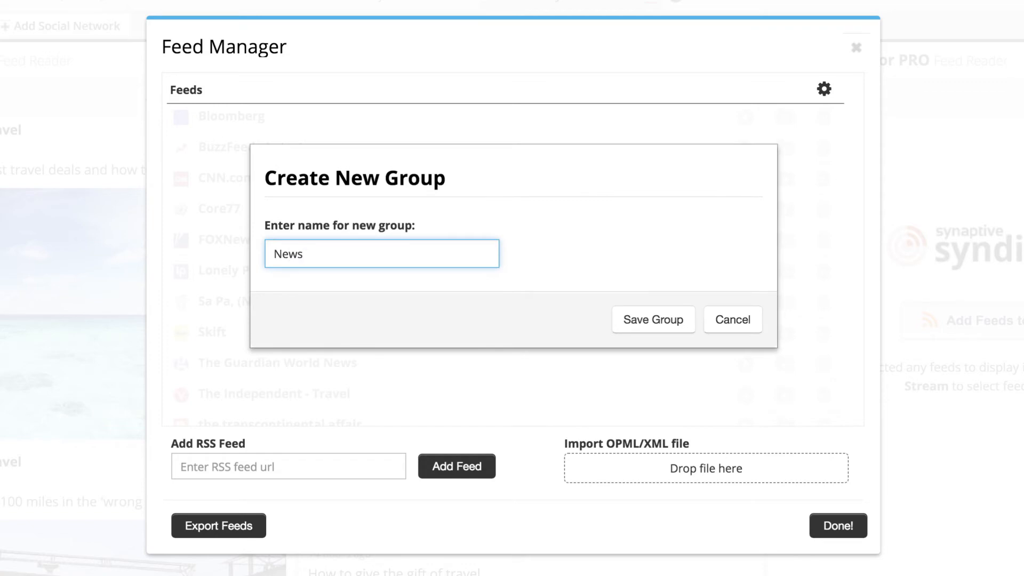
left_click(652, 327)
left_click(839, 527)
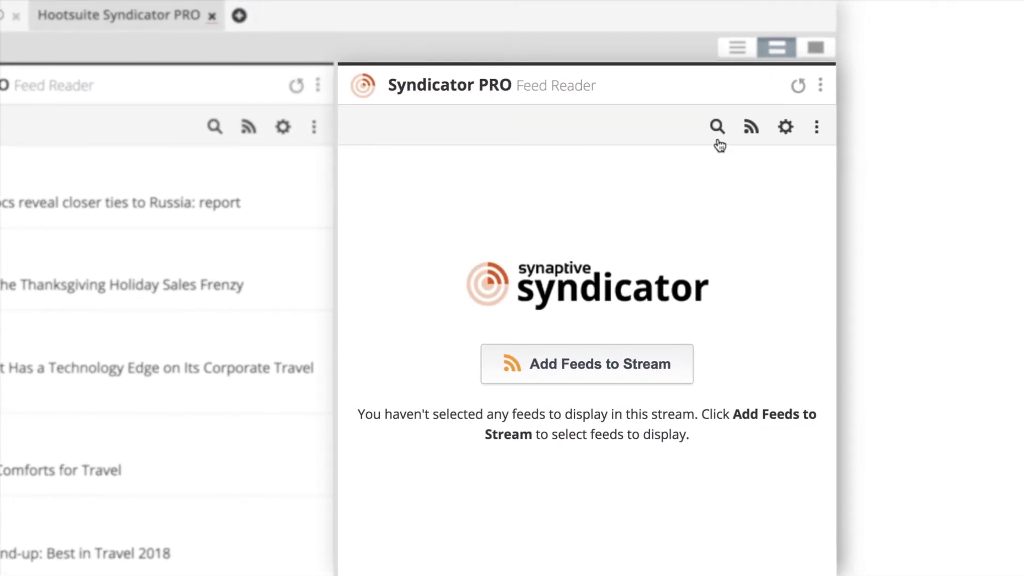
Step: Open the third Syndicator stream's search options and review the available stream sources, keeping Selected feeds
left_click(717, 128)
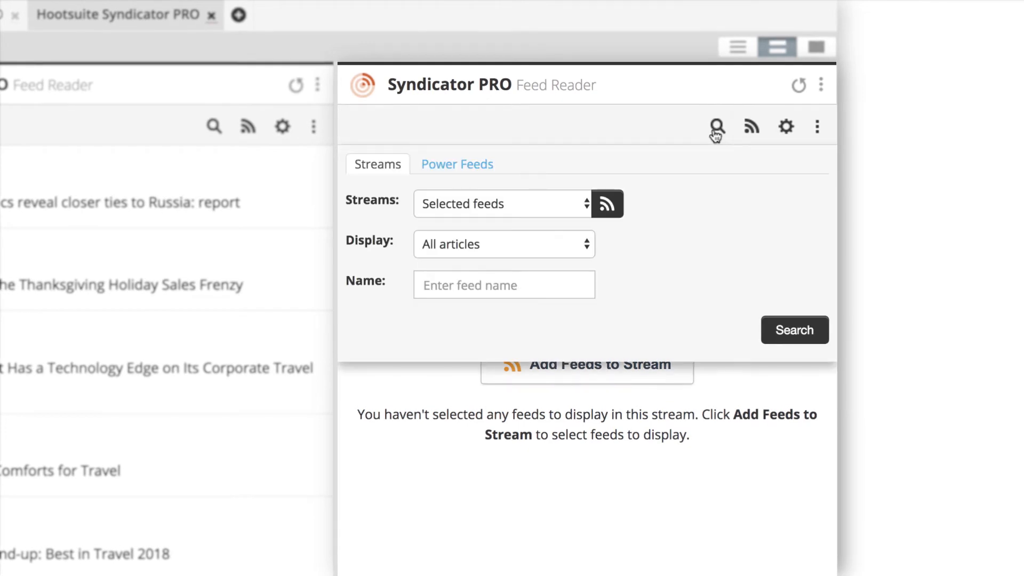
left_click(580, 213)
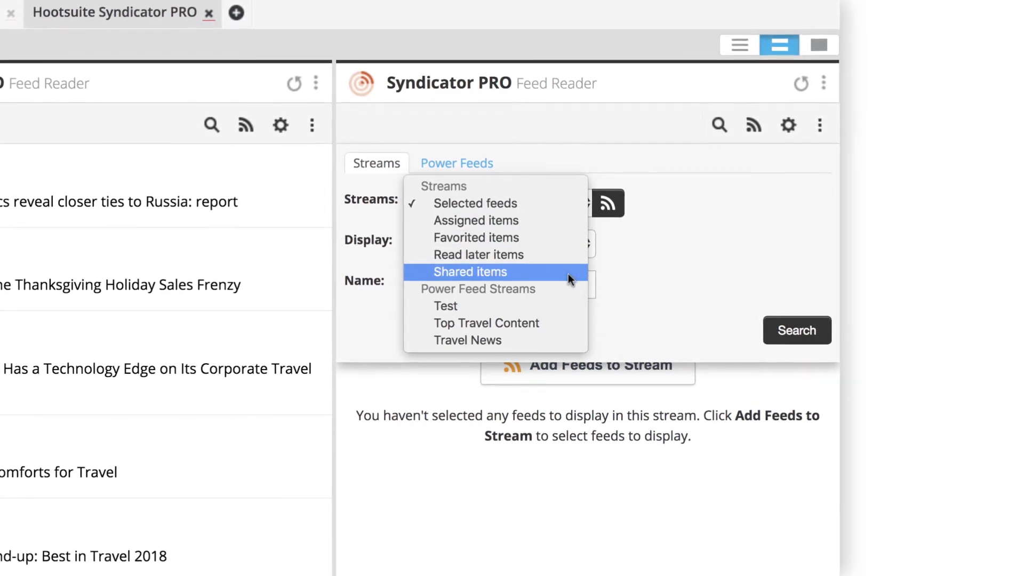
left_click(566, 204)
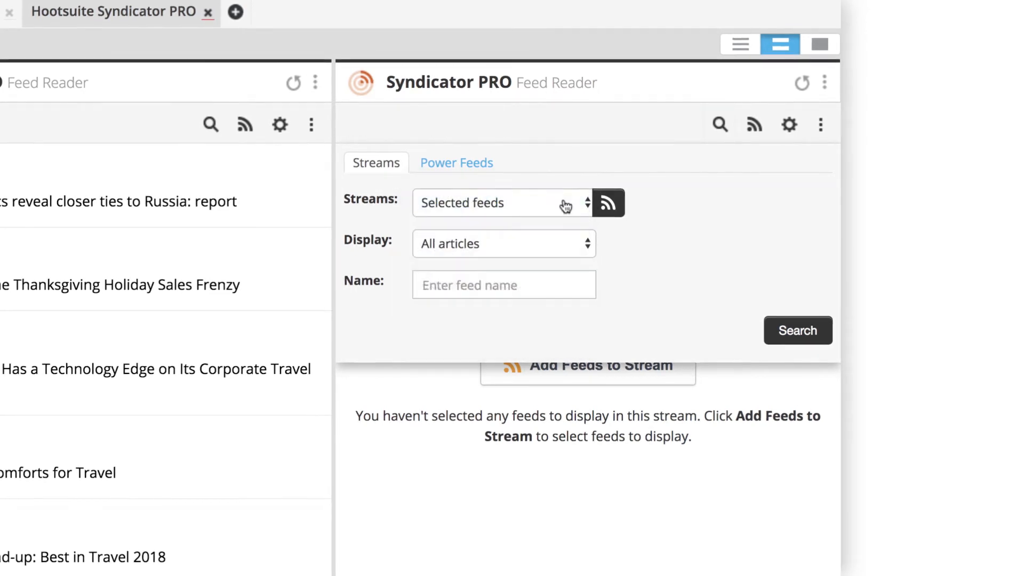
Step: Choose the CNN.com - Top Stories feed for the third Syndicator stream in the Feed Selector and confirm the selection
left_click(608, 205)
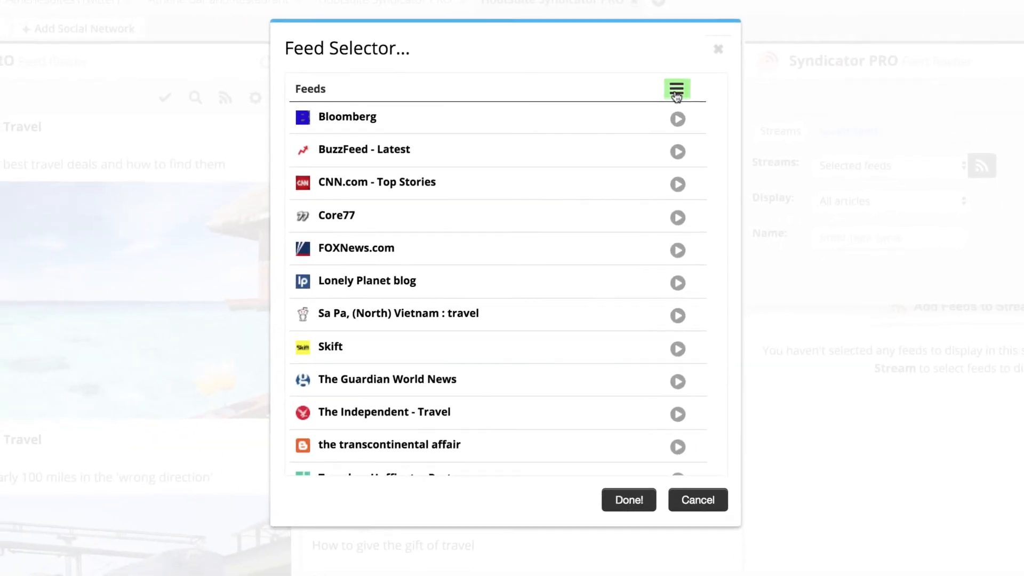
left_click(676, 91)
scroll(599, 151, "down", 1)
left_click(586, 186)
scroll(586, 186, "up", 1)
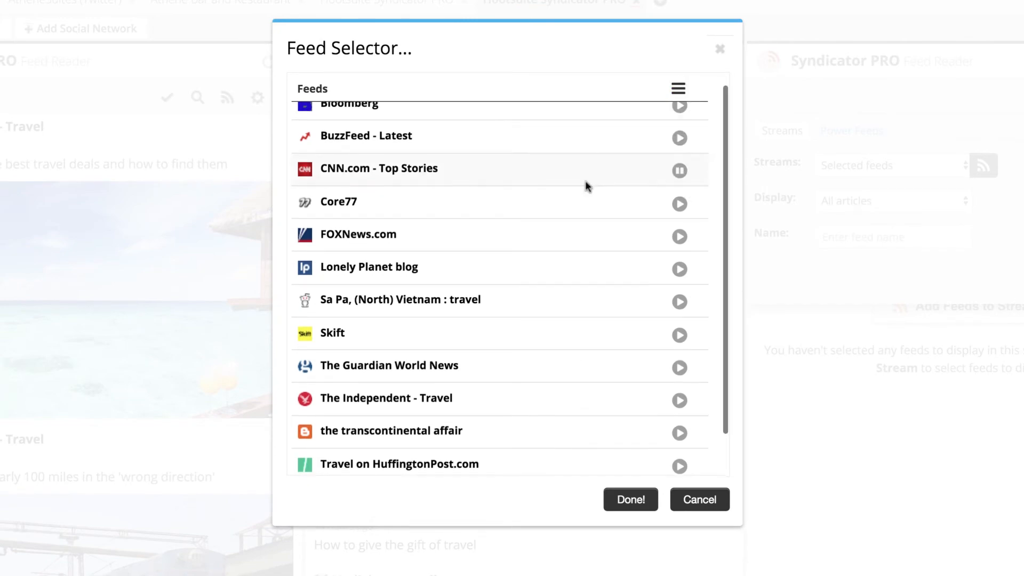
left_click(631, 499)
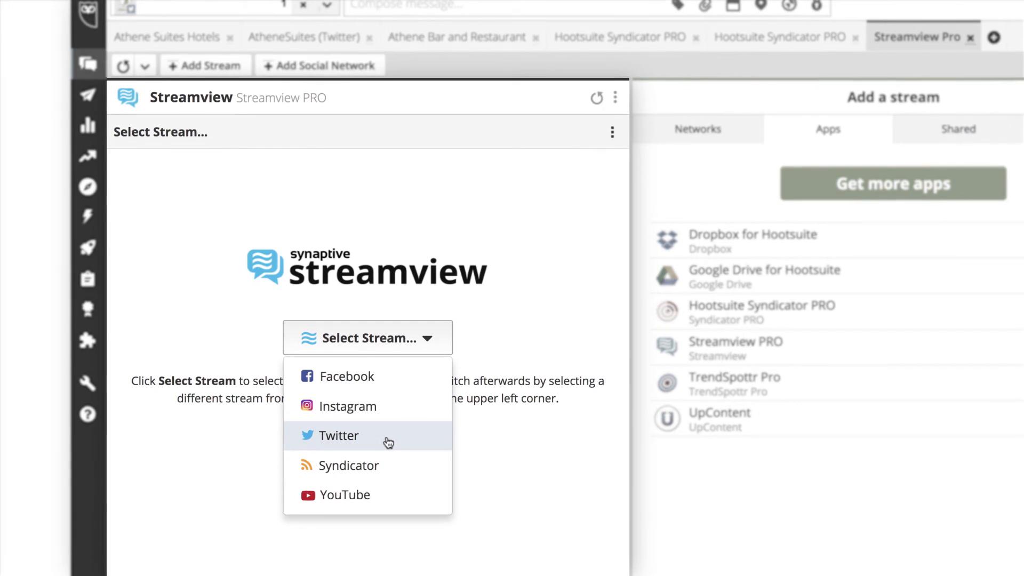
Step: Set the Streamview stream to Twitter and search its power feeds for the keyword travel
left_click(388, 443)
type("t")
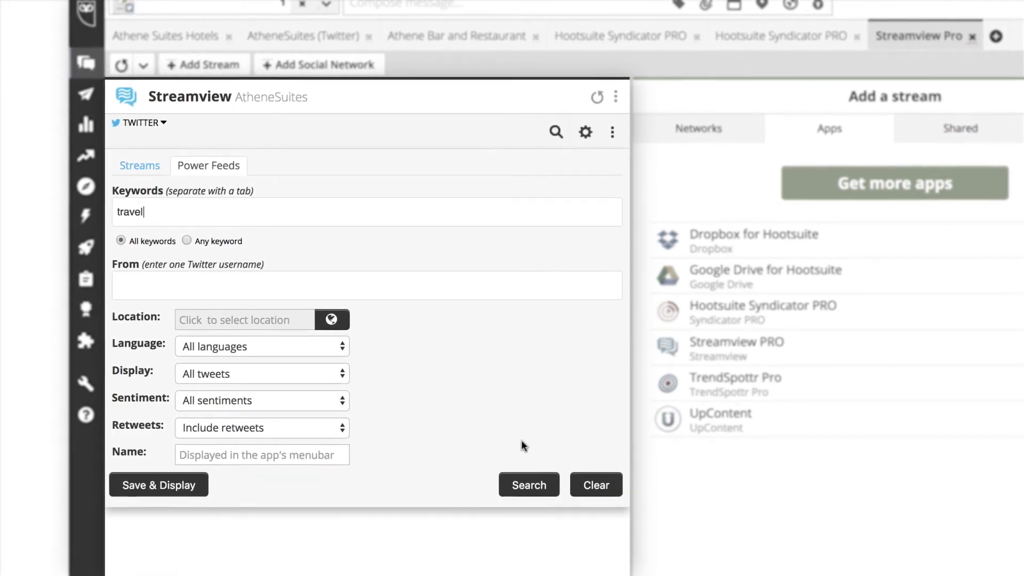
type("ravel")
left_click(524, 483)
scroll(529, 491, "down", 5)
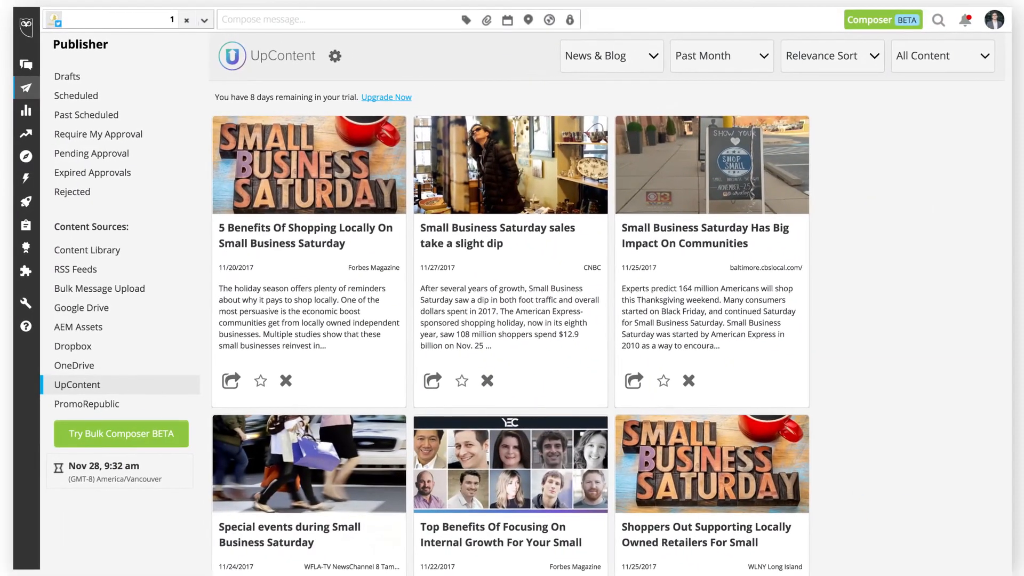
Step: Browse the UpContent article suggestions in Publisher and the feature overview on the RiteForge website
scroll(510, 341, "down", 5)
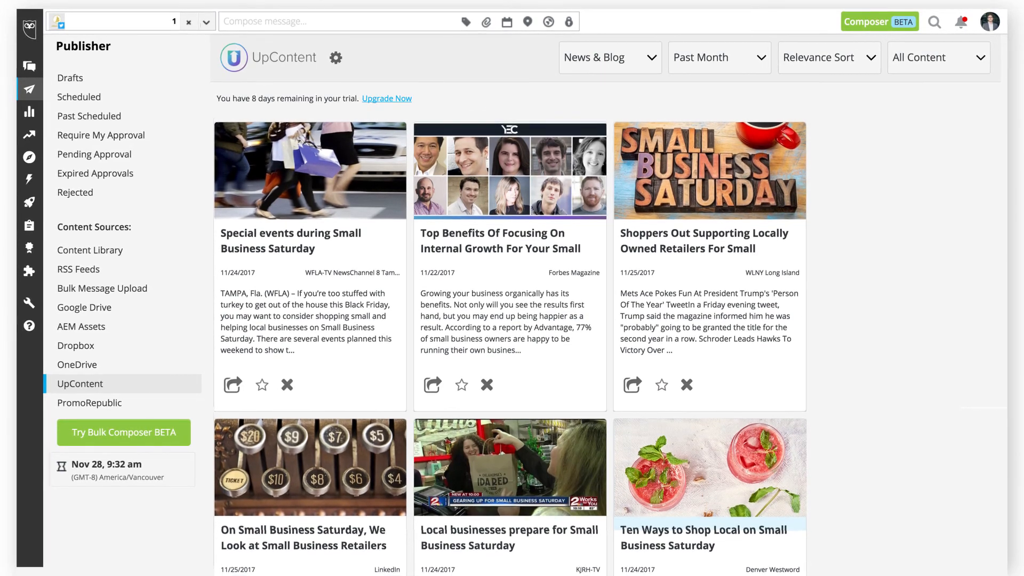
scroll(510, 342, "down", 2)
scroll(510, 341, "down", 10)
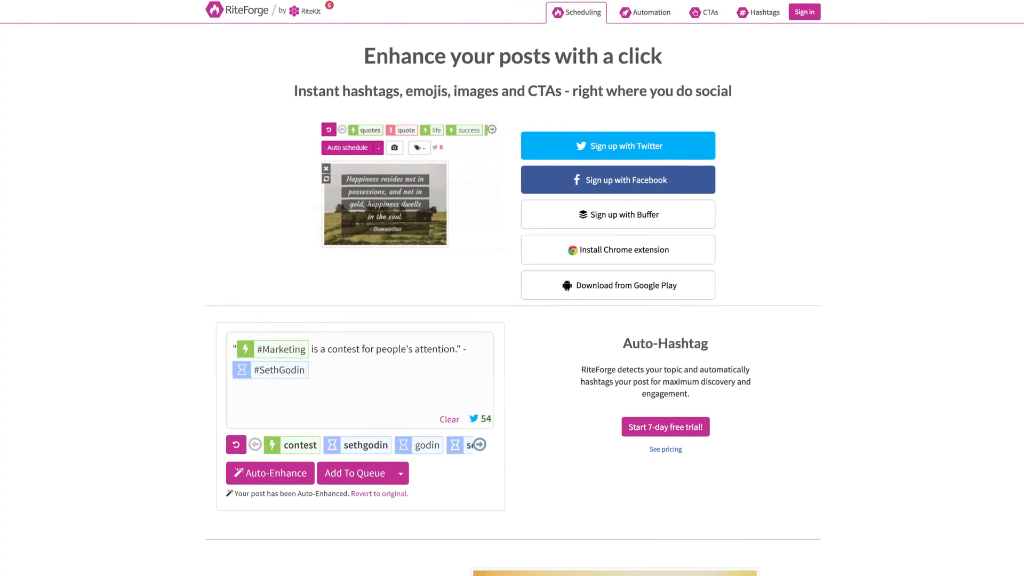
scroll(512, 299, "down", 4)
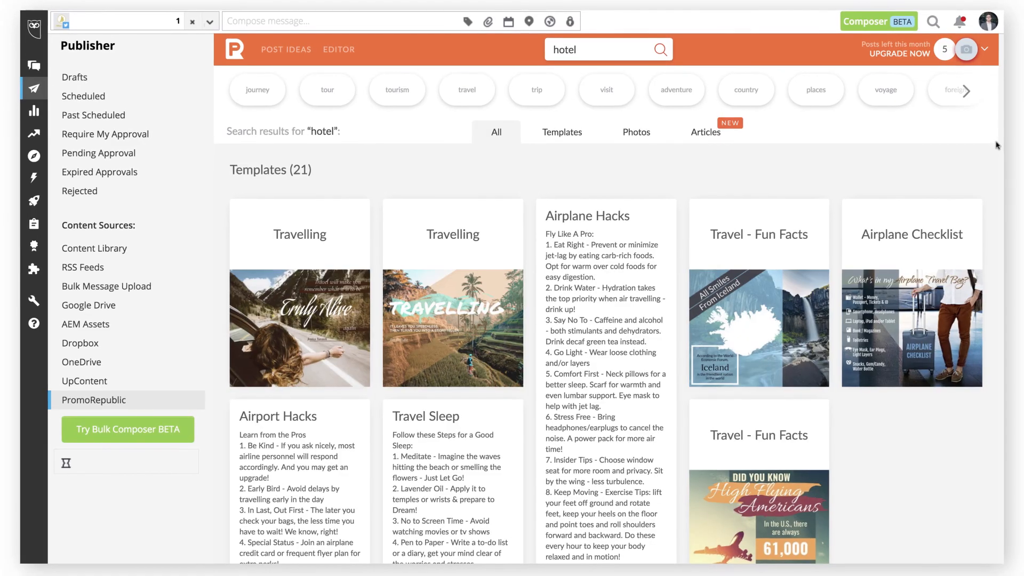
Step: Open the second Travelling template from PromoRepublic's hotel results and set its background to the striped armchair and floor lamp photo
scroll(462, 293, "down", 2)
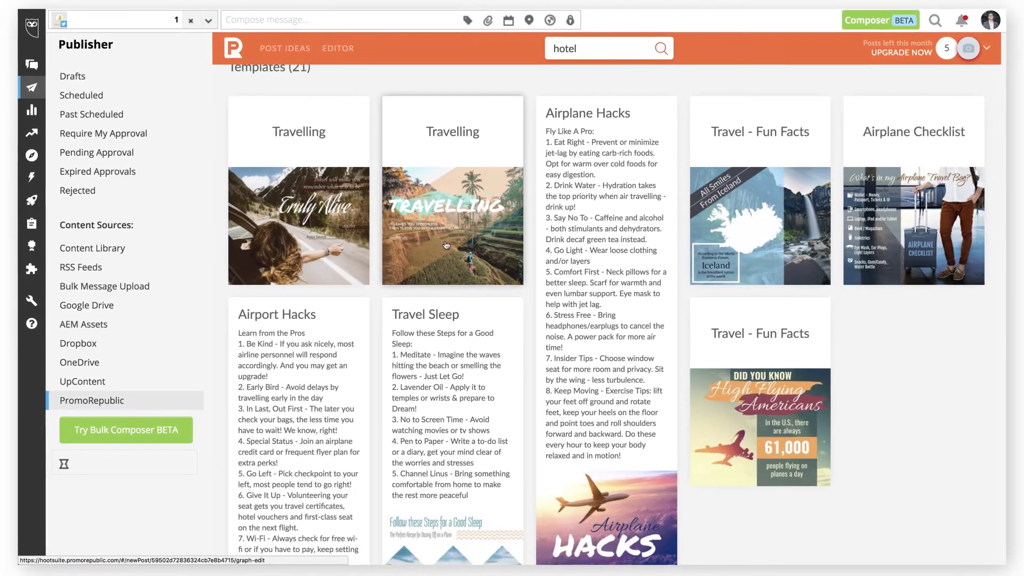
left_click(460, 278)
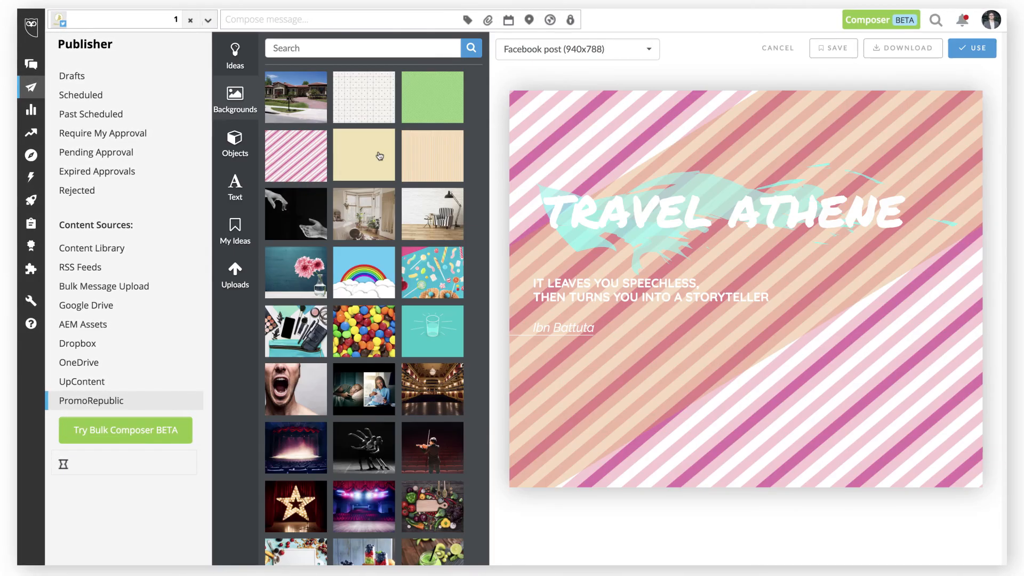
left_click(299, 102)
left_click(432, 213)
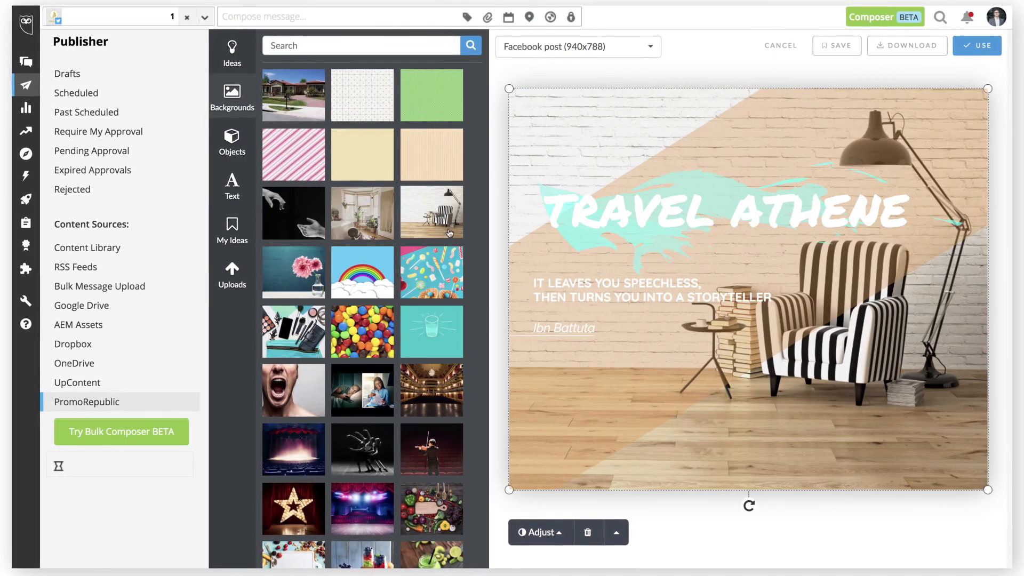